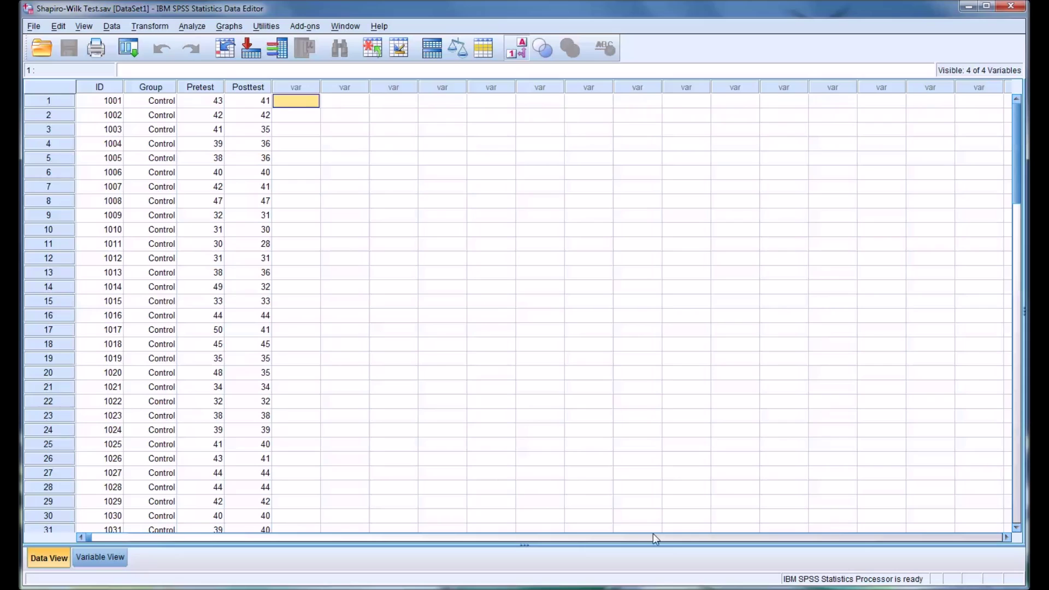
# Point out the ID, Group, Pretest and Posttest columns in the data
pyautogui.click(100, 88)
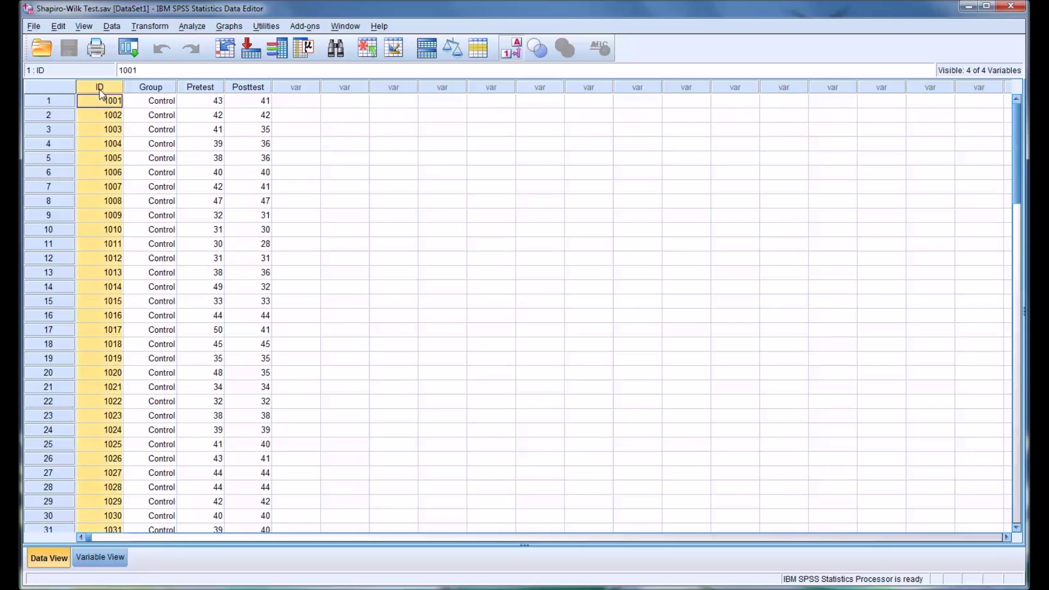
pyautogui.click(151, 88)
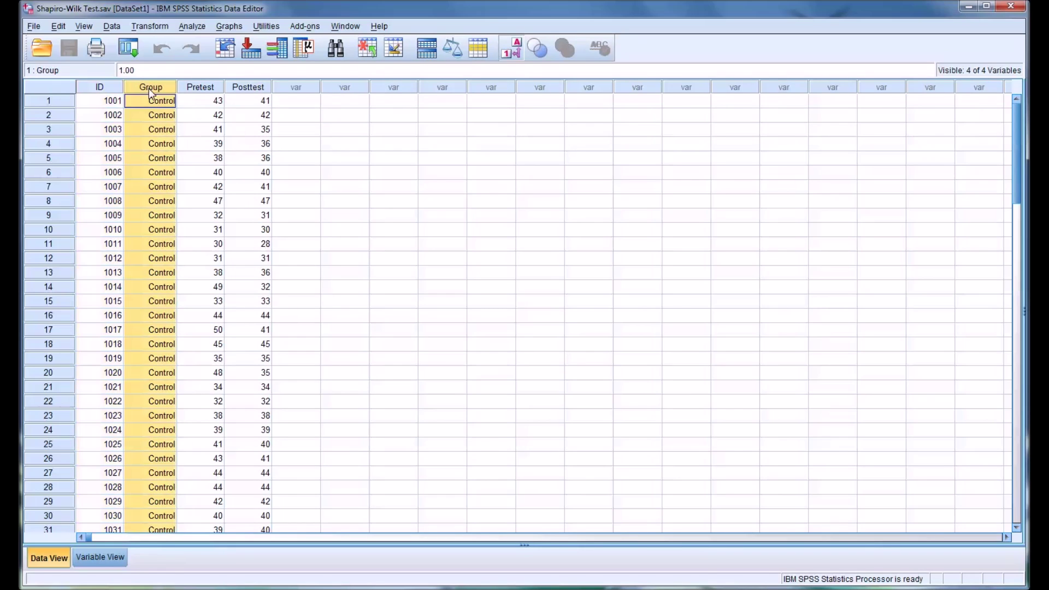
pyautogui.scroll(-8, 166, 112)
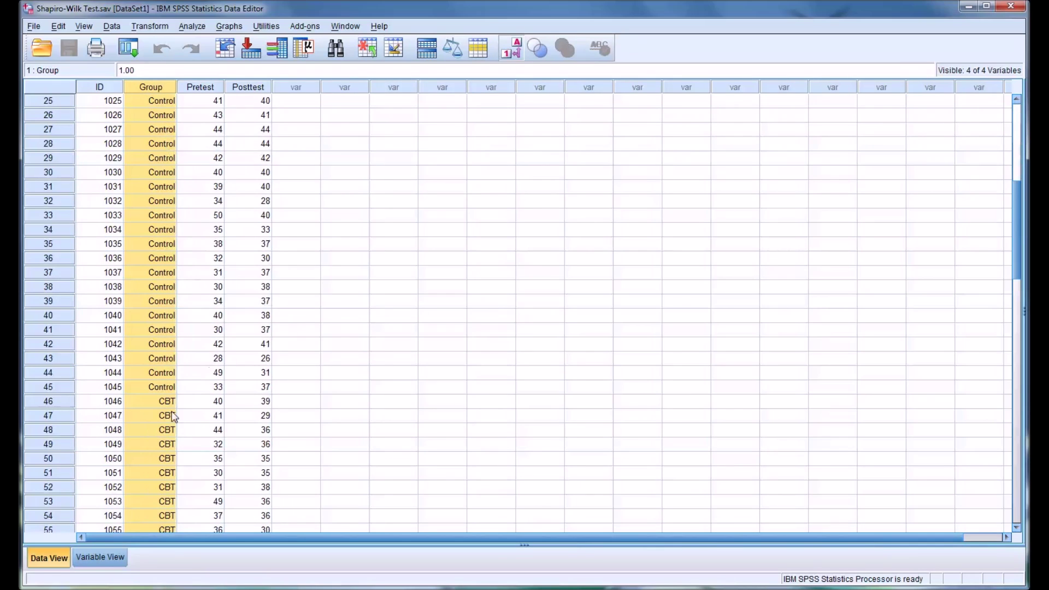
pyautogui.scroll(8, 159, 376)
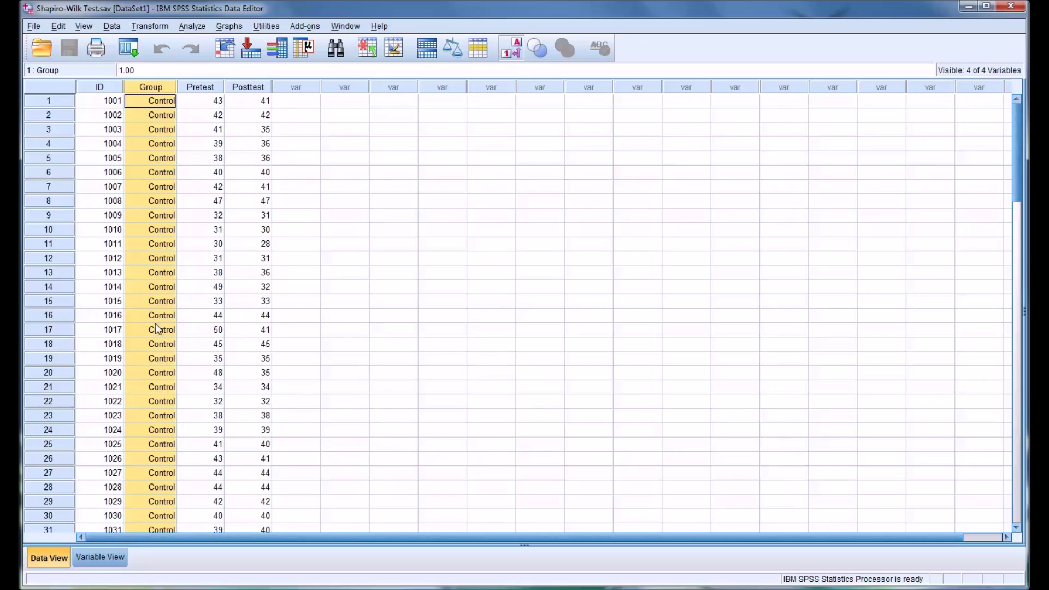
pyautogui.click(200, 89)
pyautogui.click(249, 88)
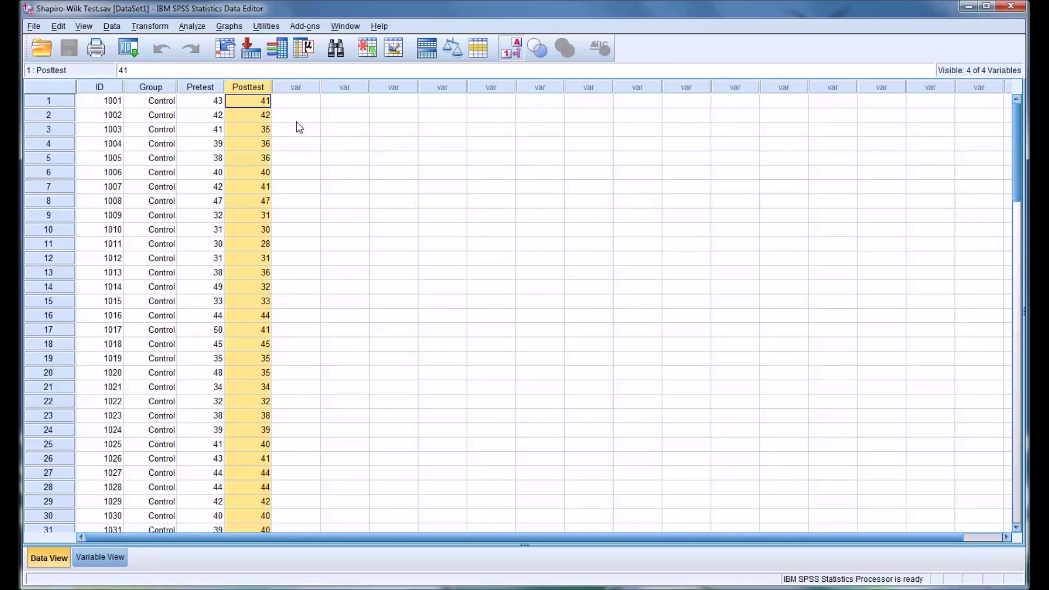
pyautogui.click(289, 103)
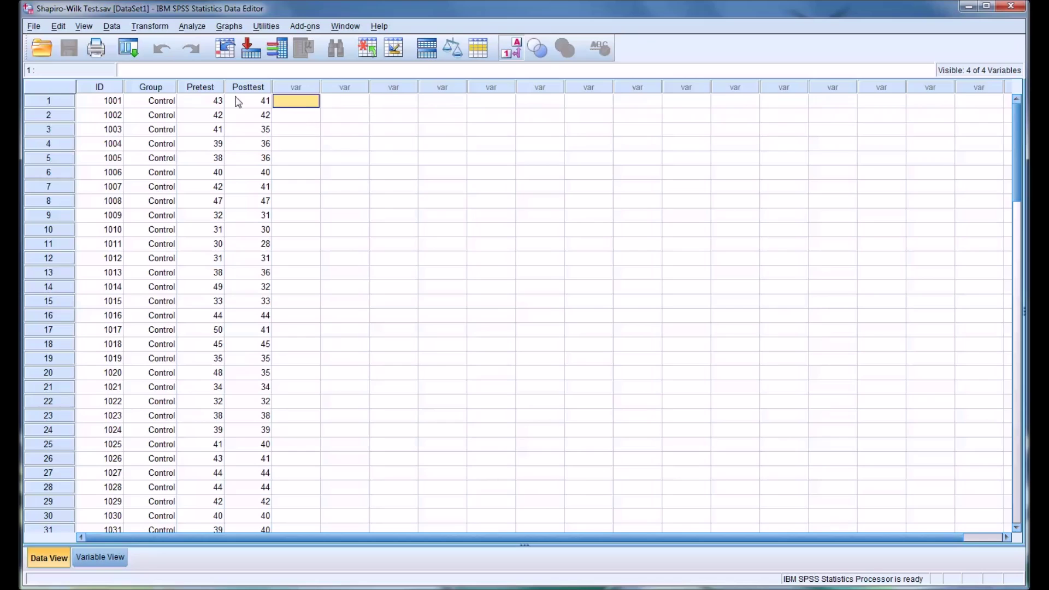
pyautogui.click(205, 88)
pyautogui.click(242, 89)
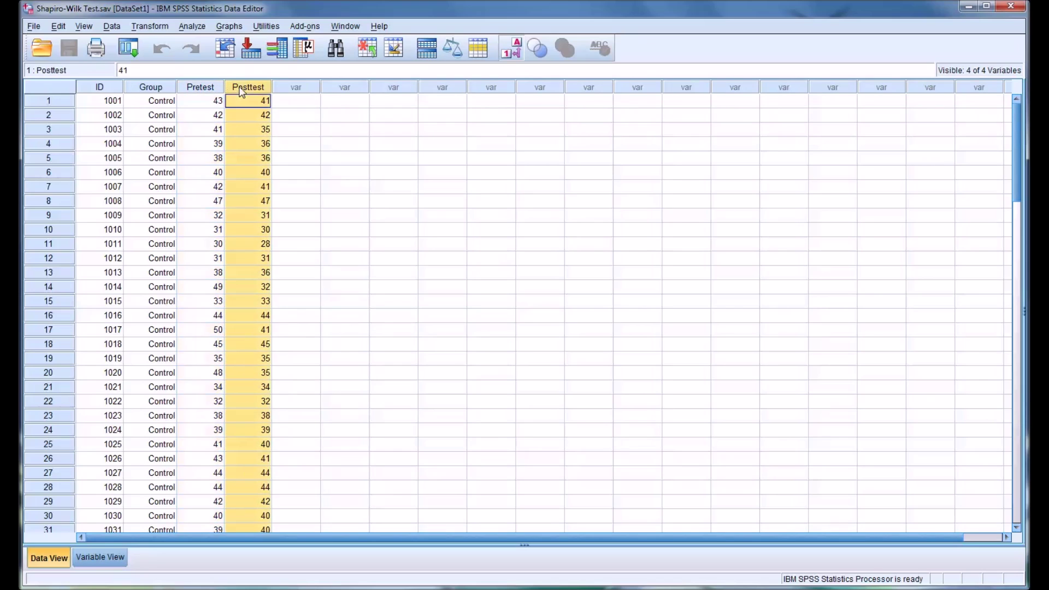
pyautogui.click(289, 107)
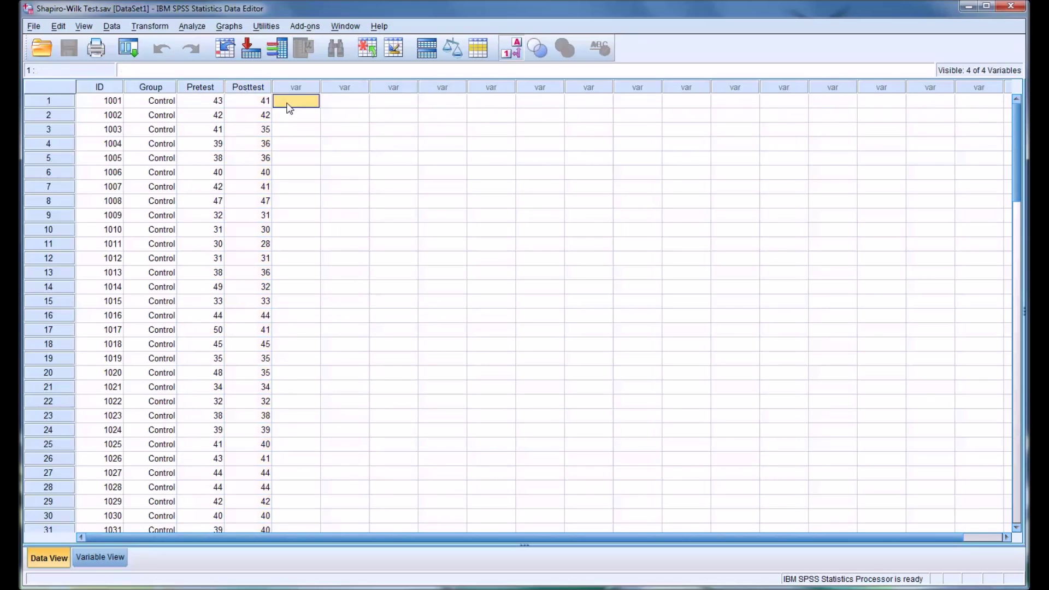
# Start an Explore analysis with Pretest and Posttest in the Dependent List
pyautogui.click(189, 28)
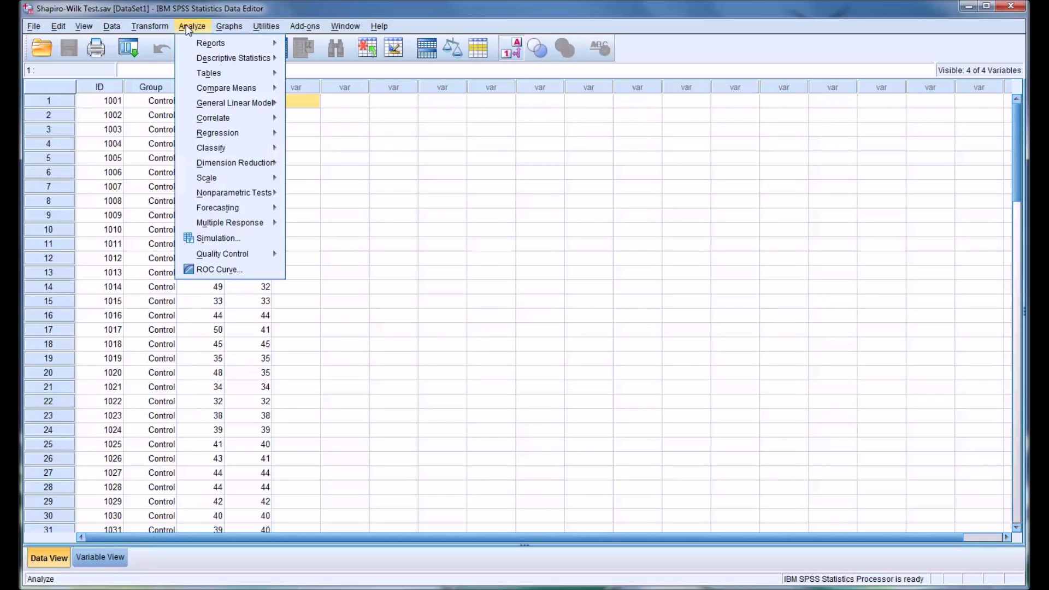
pyautogui.moveTo(212, 60)
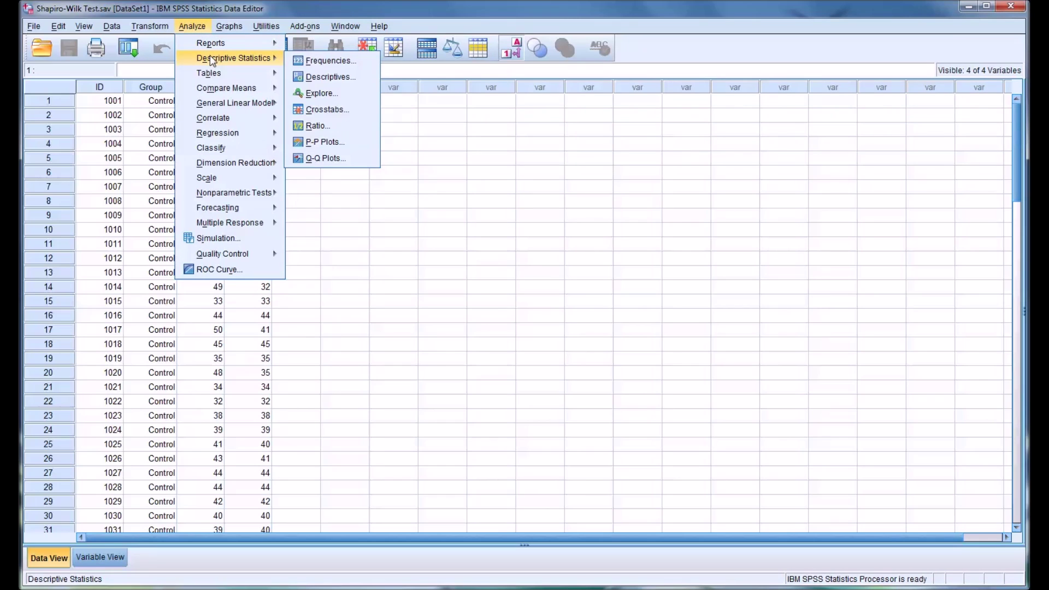
pyautogui.click(323, 93)
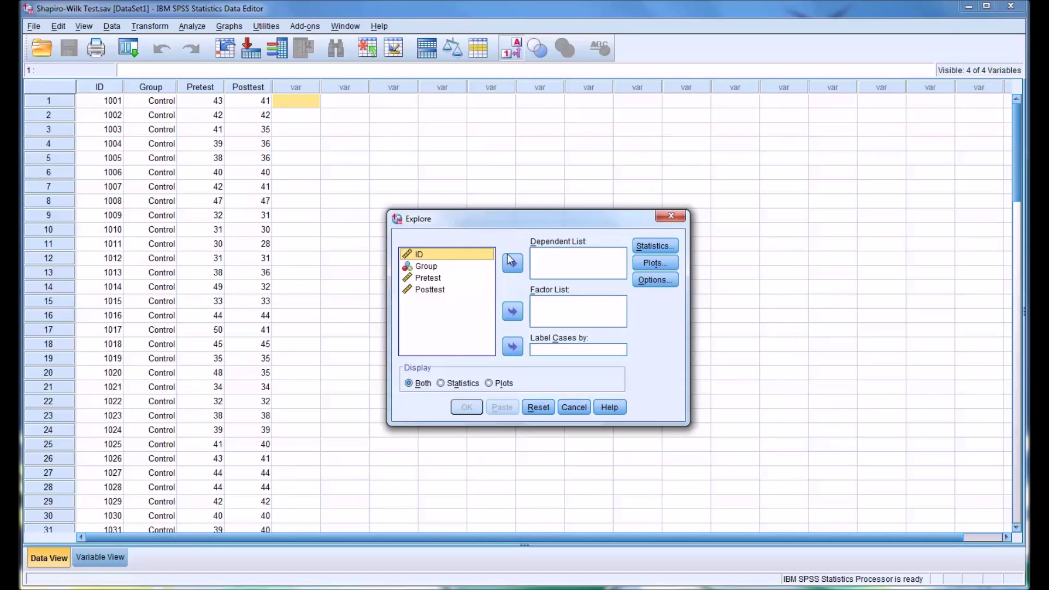
pyautogui.click(425, 278)
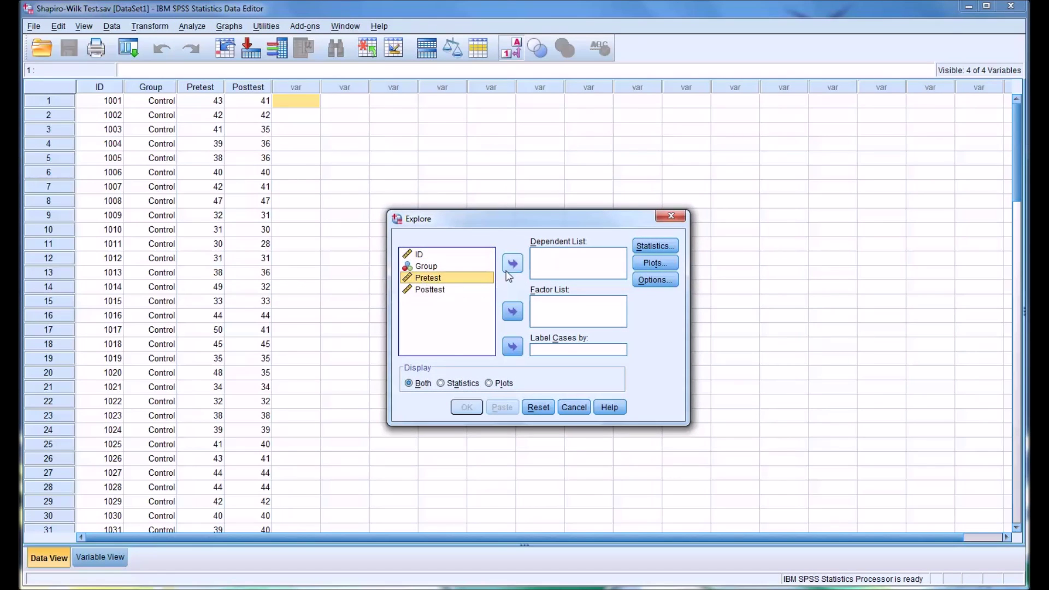
pyautogui.click(512, 263)
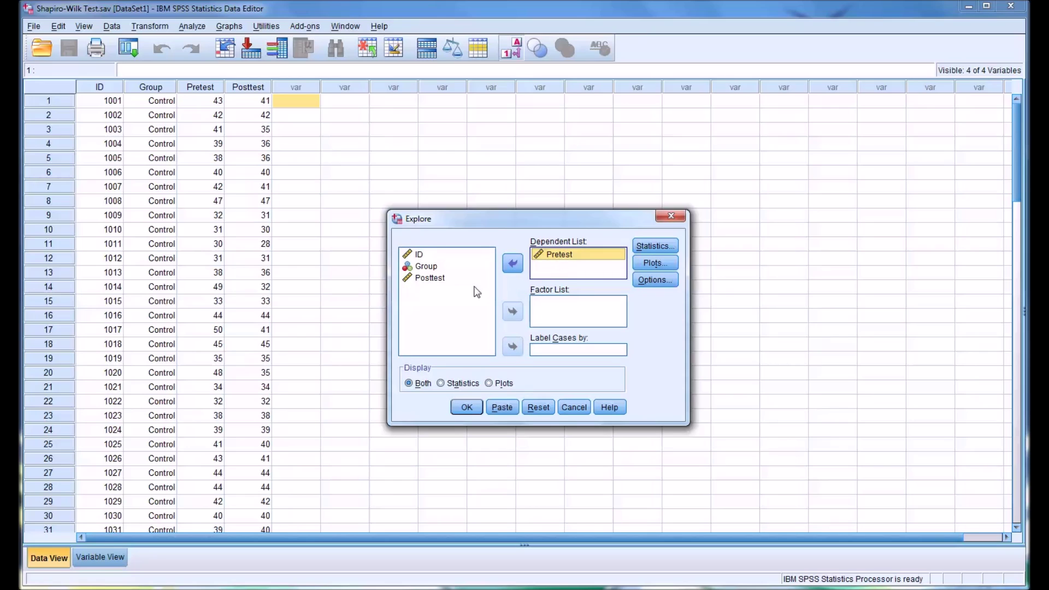
pyautogui.click(428, 279)
pyautogui.click(512, 263)
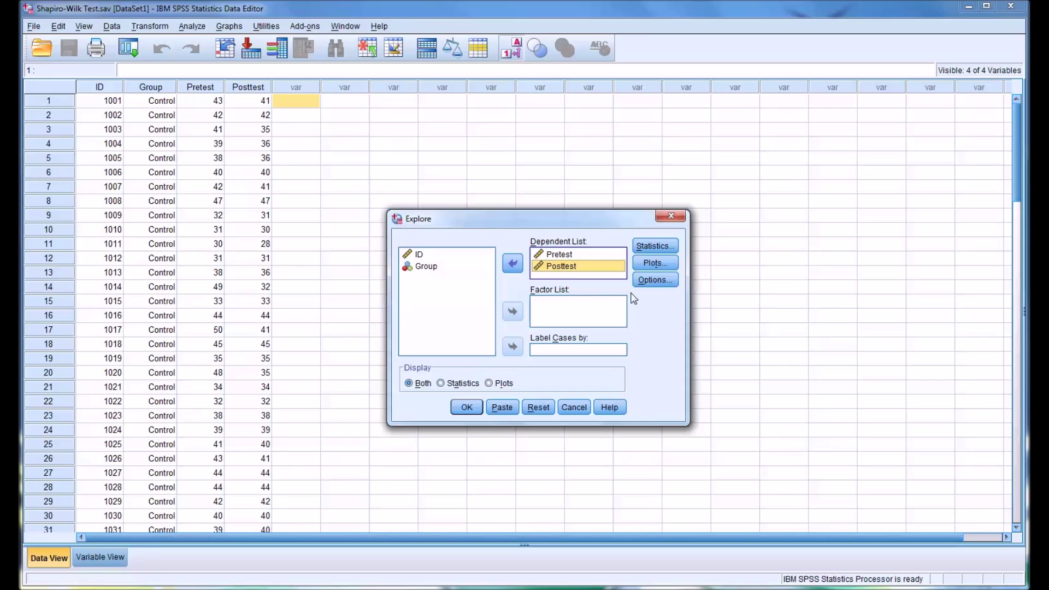
pyautogui.click(653, 281)
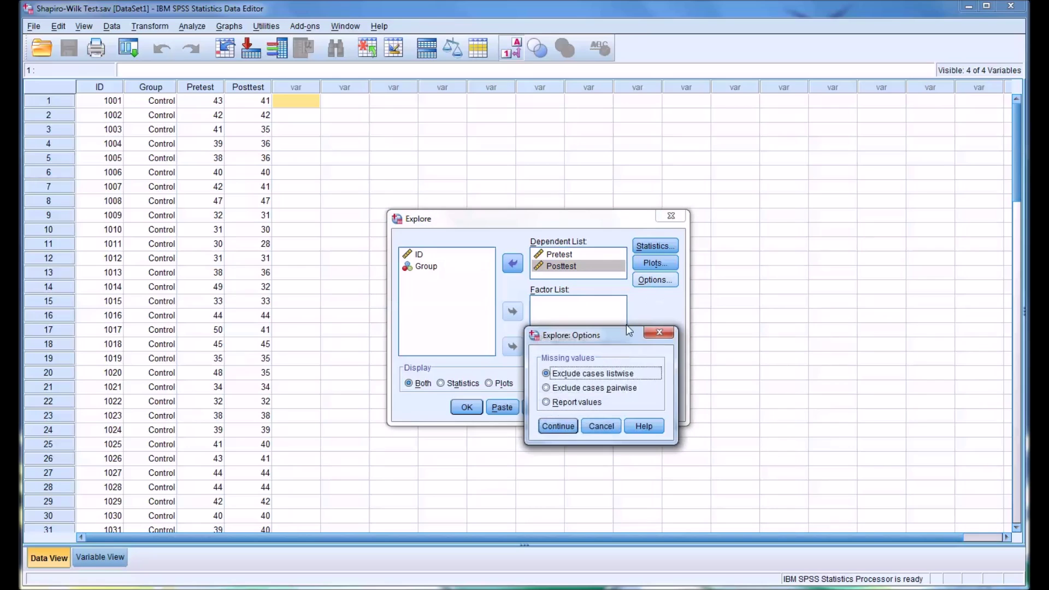
# Keep listwise exclusion and replace stem-and-leaf with histograms and normality plots with tests
pyautogui.click(556, 427)
pyautogui.click(651, 265)
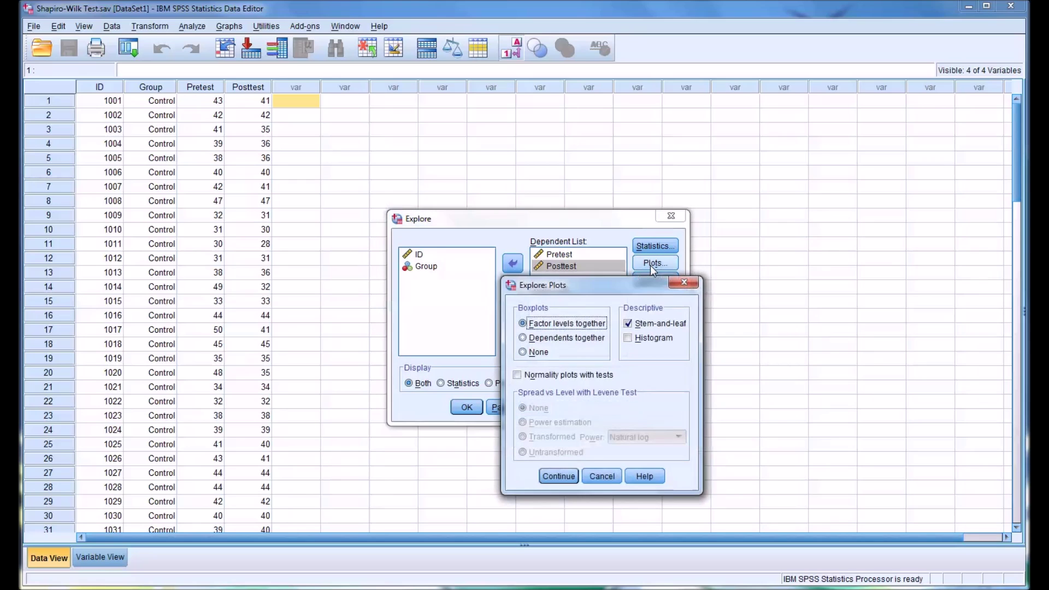
pyautogui.click(628, 326)
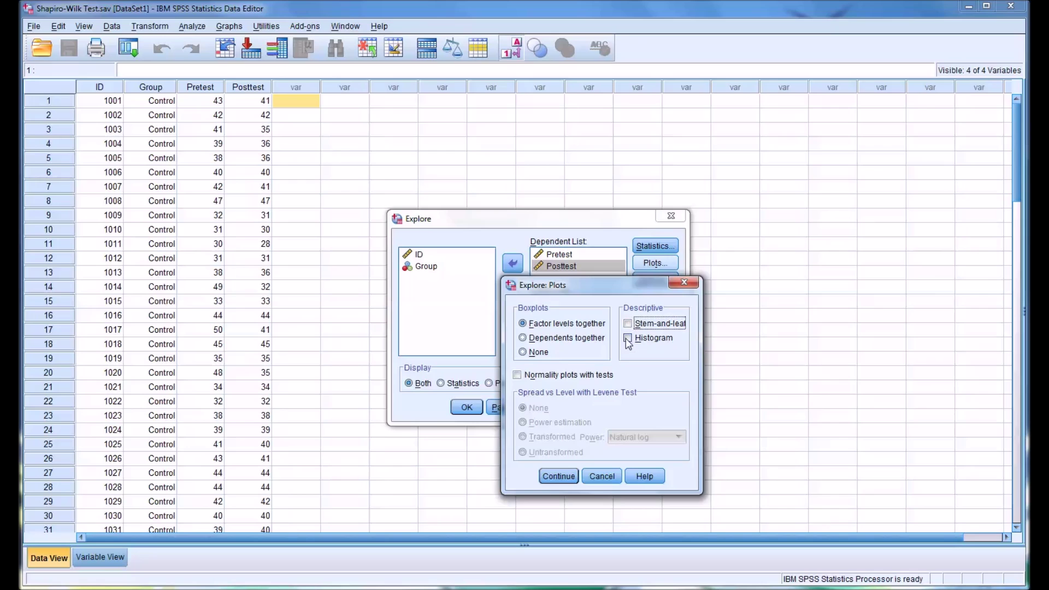
pyautogui.click(627, 339)
pyautogui.click(516, 376)
pyautogui.click(562, 475)
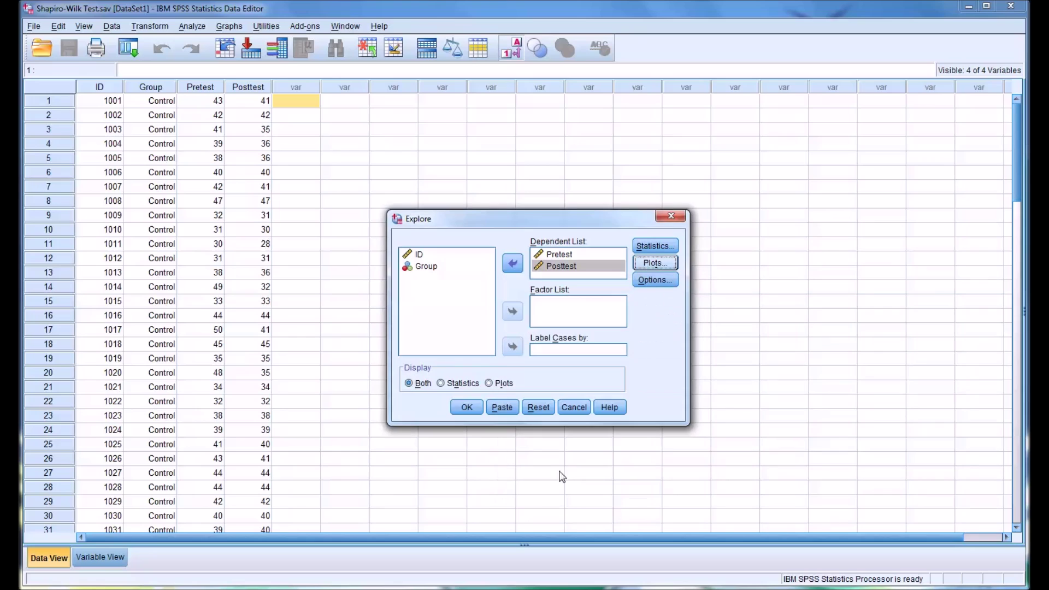
# Add Outliers to Explore's statistics alongside Descriptives and run the analysis
pyautogui.click(643, 247)
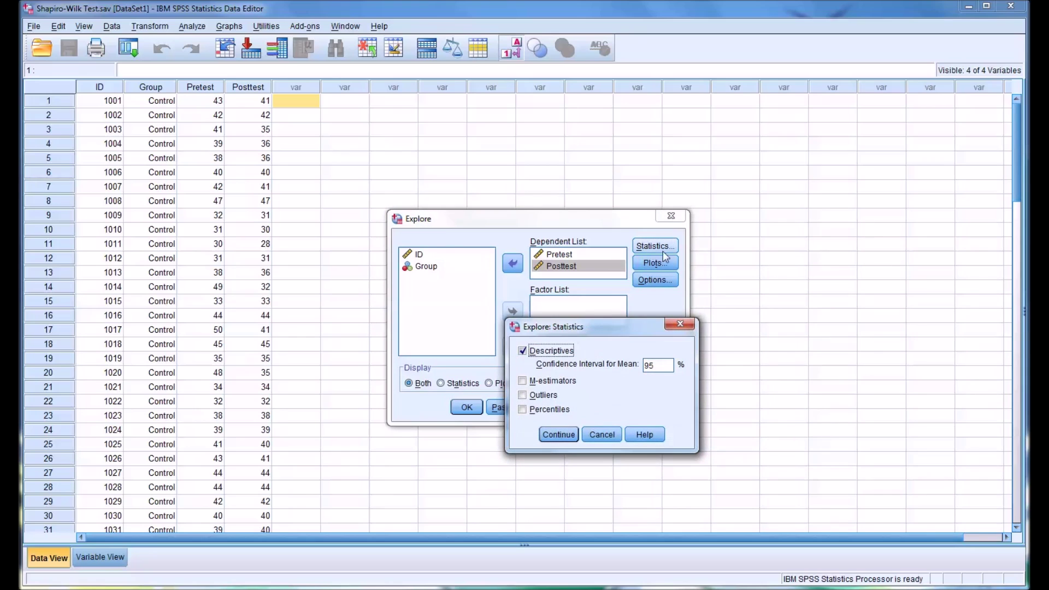
pyautogui.click(523, 397)
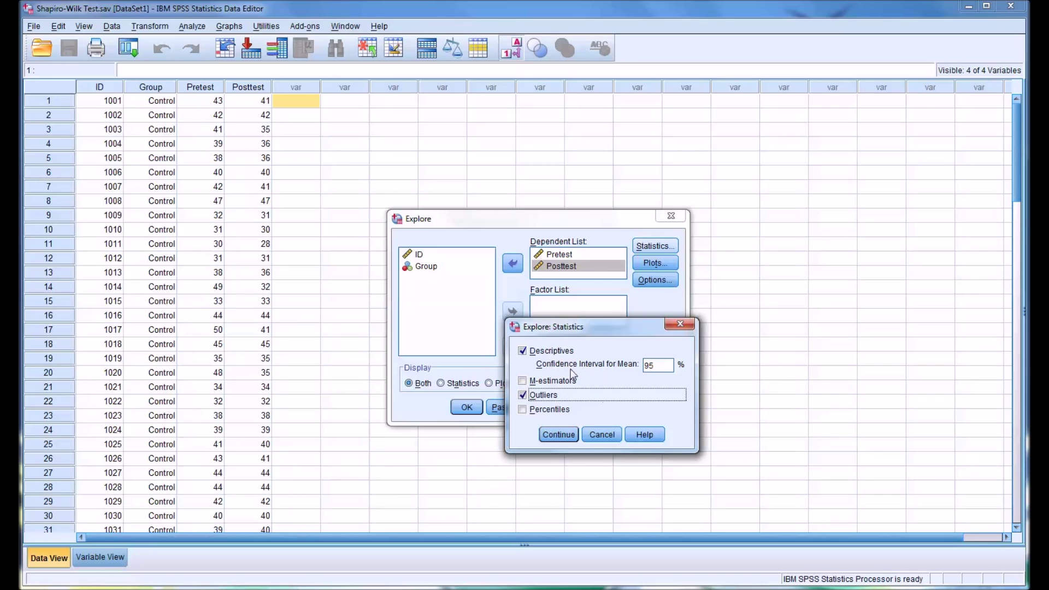
pyautogui.click(558, 435)
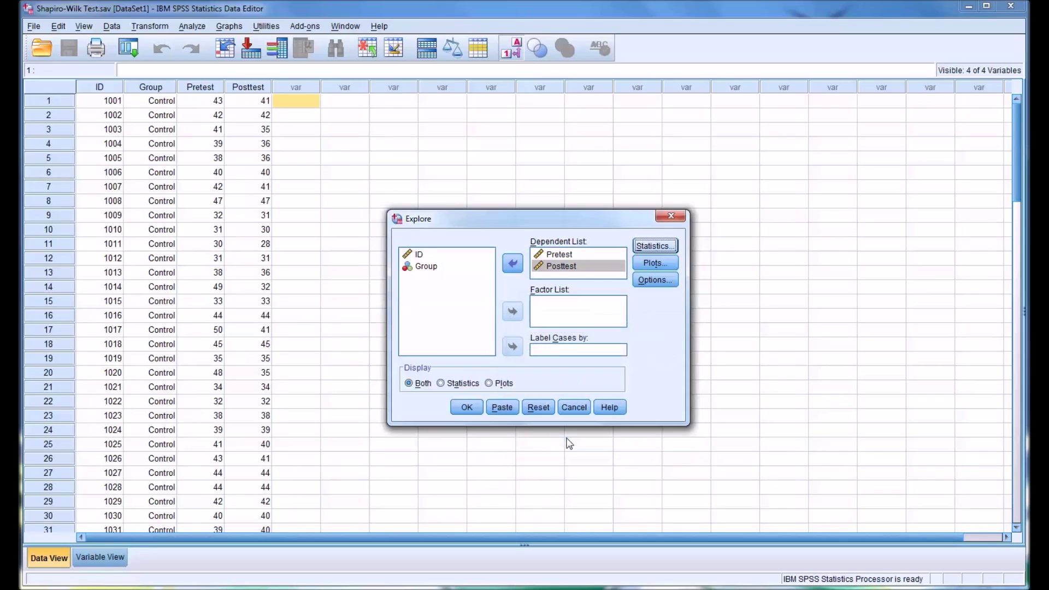
pyautogui.click(468, 409)
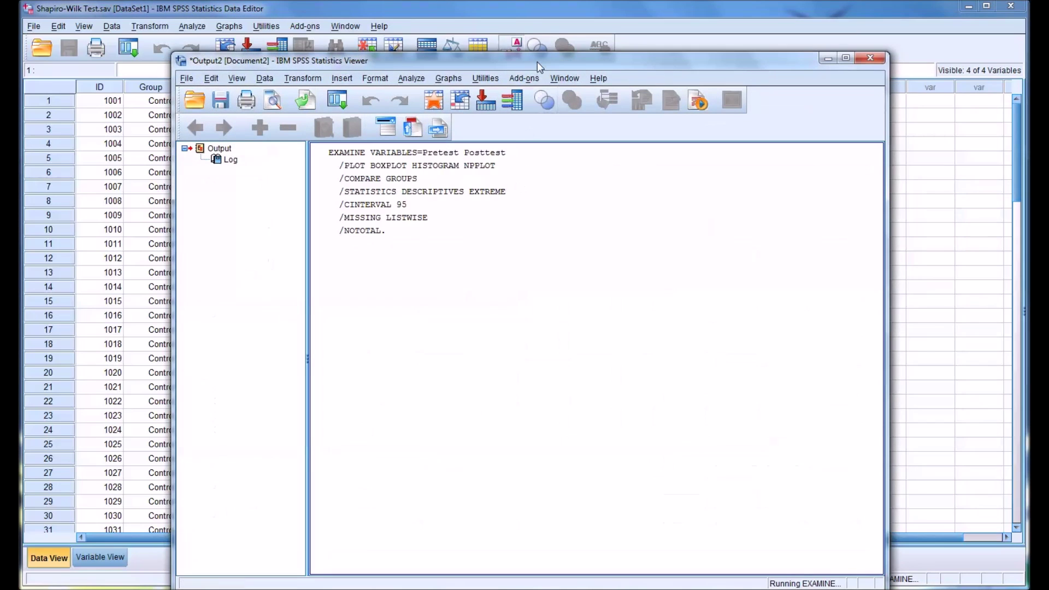
# Raise the output window and select the Case Processing Summary table
pyautogui.moveTo(537, 61); pyautogui.dragTo(538, 27)
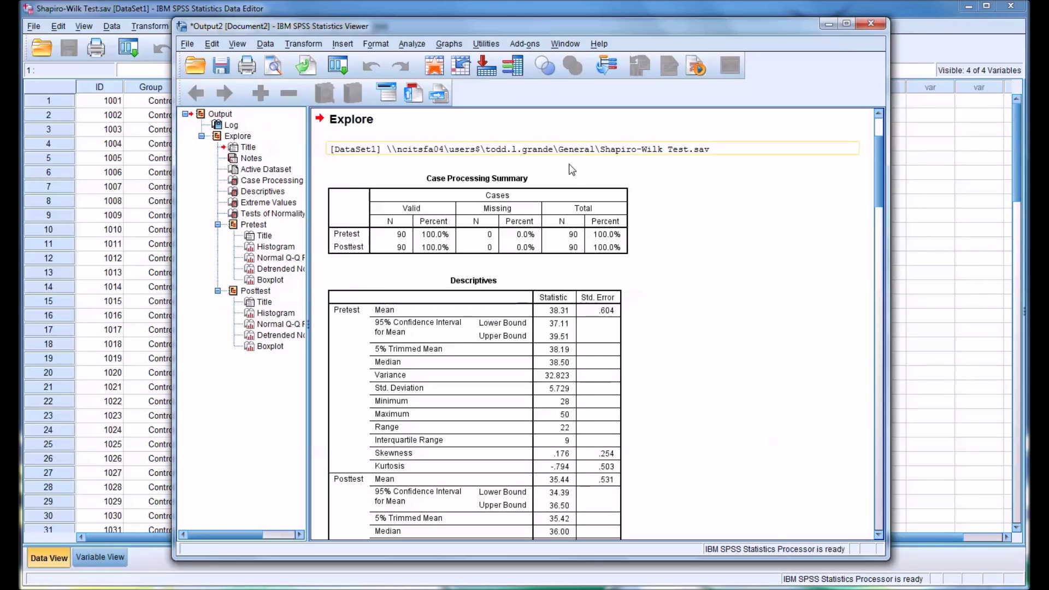
pyautogui.click(604, 247)
pyautogui.click(639, 243)
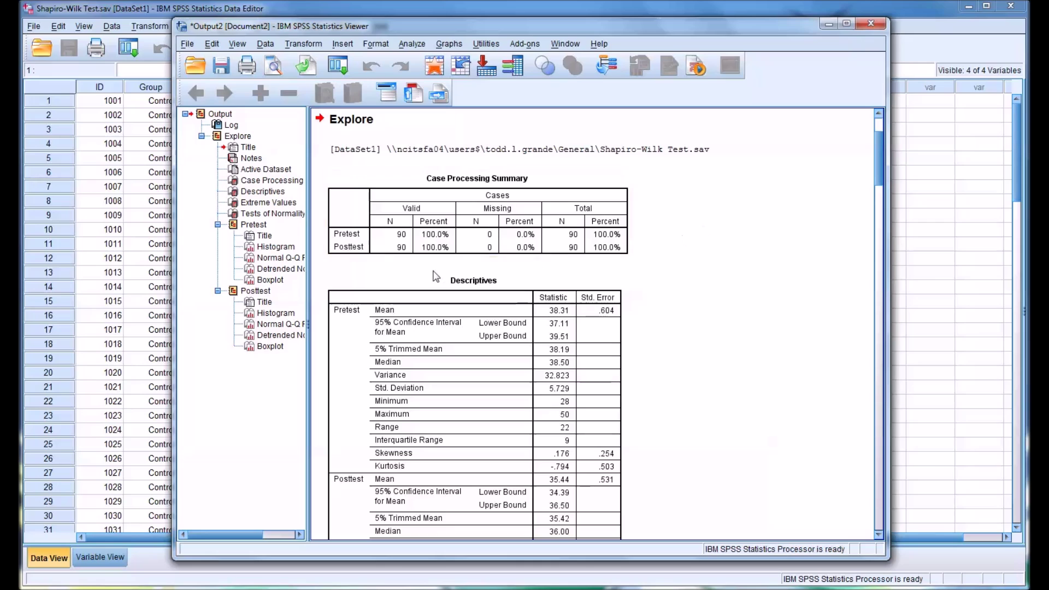
pyautogui.click(440, 229)
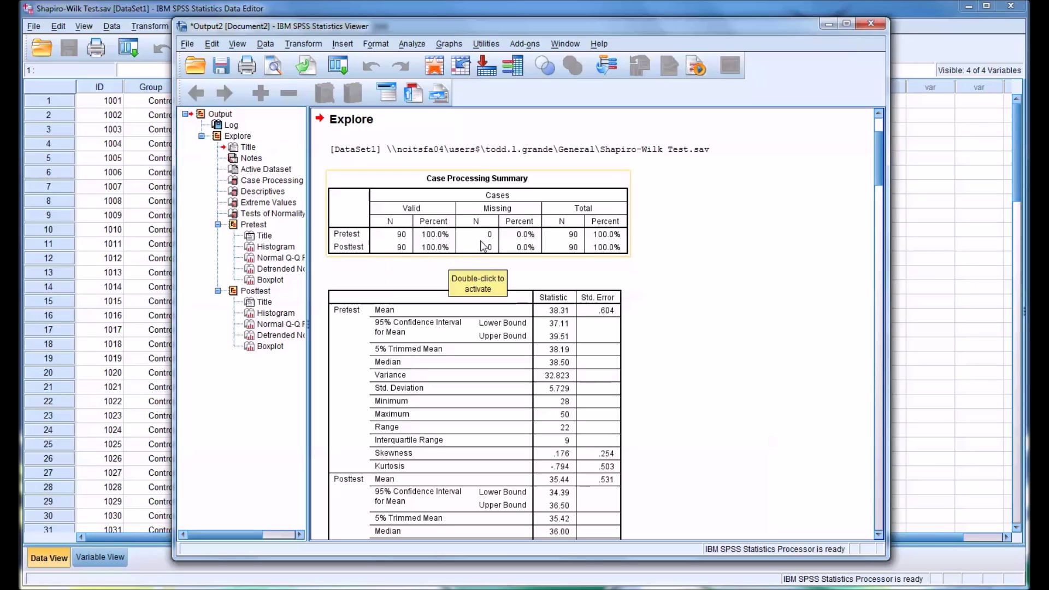
# Select the Descriptives table showing Pretest mean 38.31 and Posttest mean 35.44
pyautogui.scroll(-4, 656, 273)
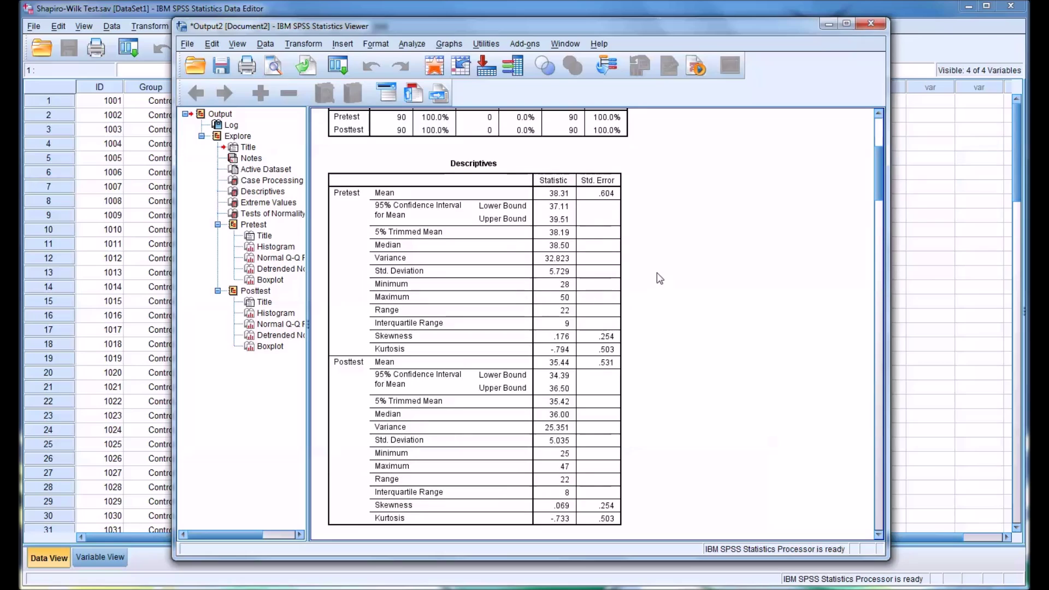
pyautogui.click(482, 222)
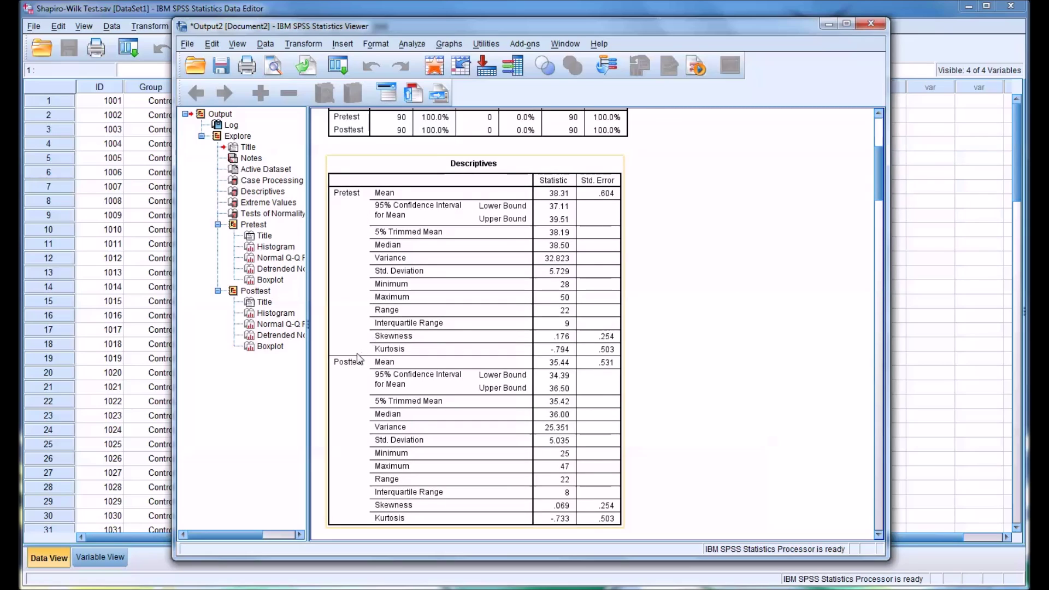
pyautogui.click(682, 491)
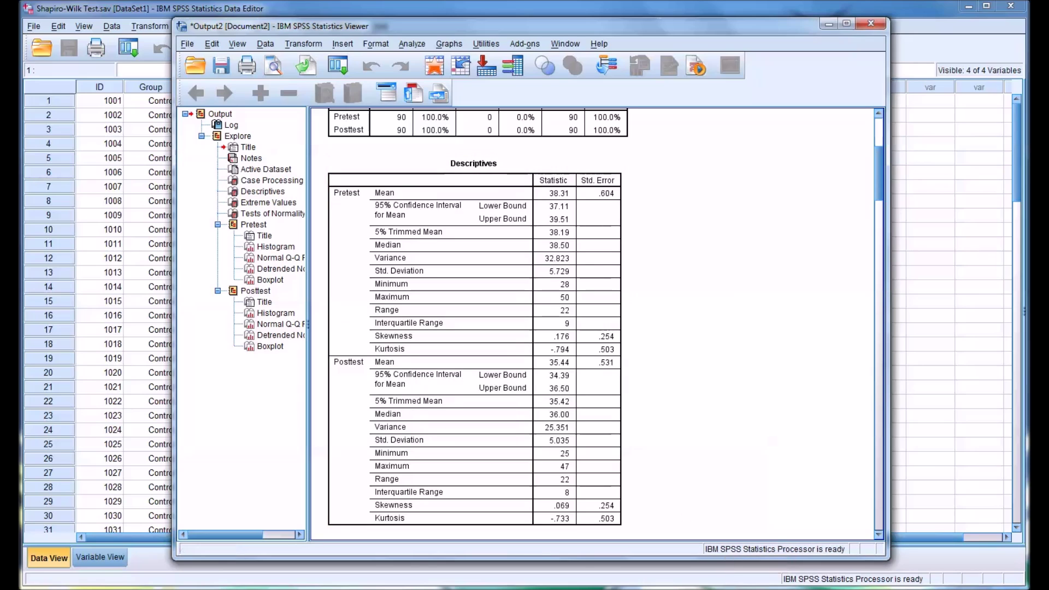
pyautogui.click(517, 278)
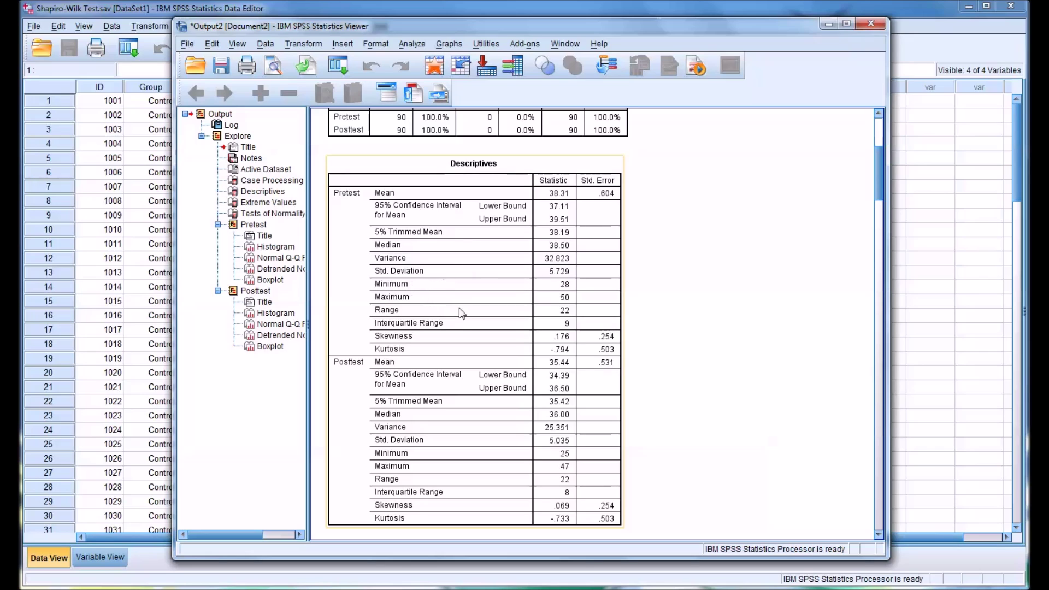
pyautogui.scroll(-10, 469, 332)
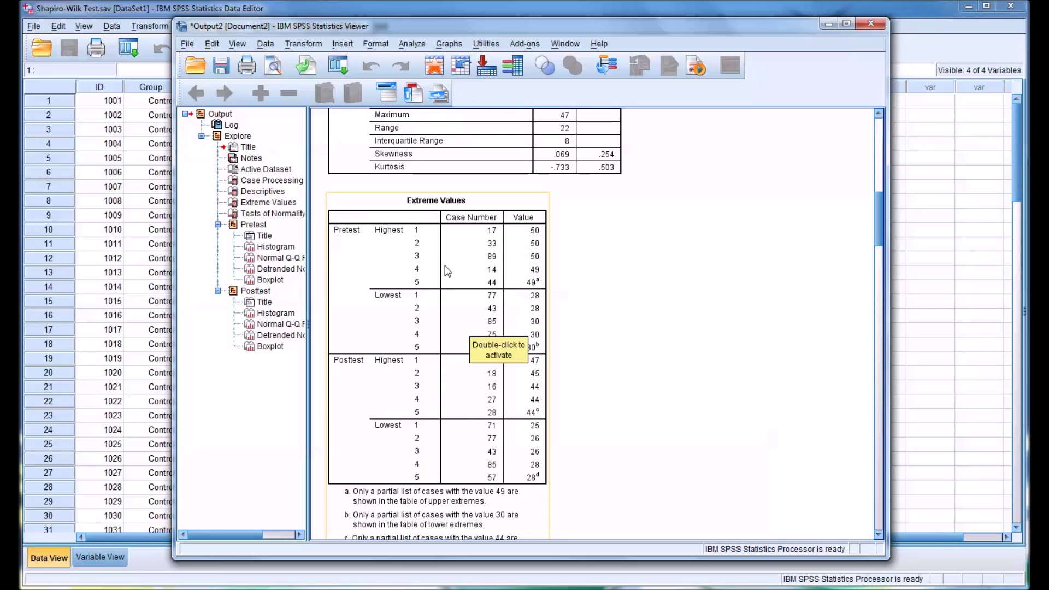
# Scroll through the Extreme Values table for Pretest and Posttest and its footnotes
pyautogui.scroll(-2, 458, 274)
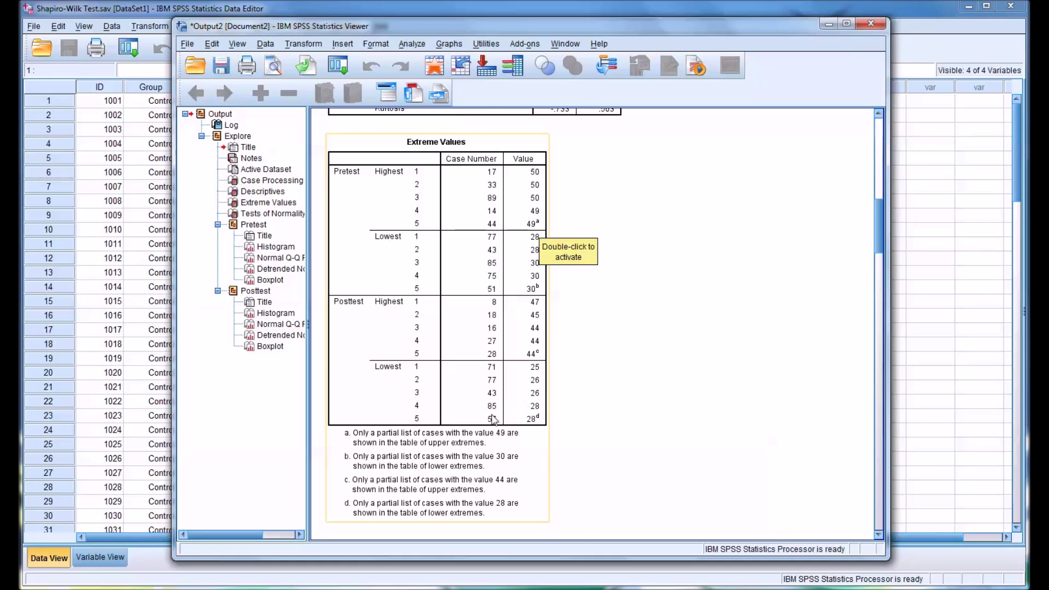
pyautogui.scroll(-3, 484, 429)
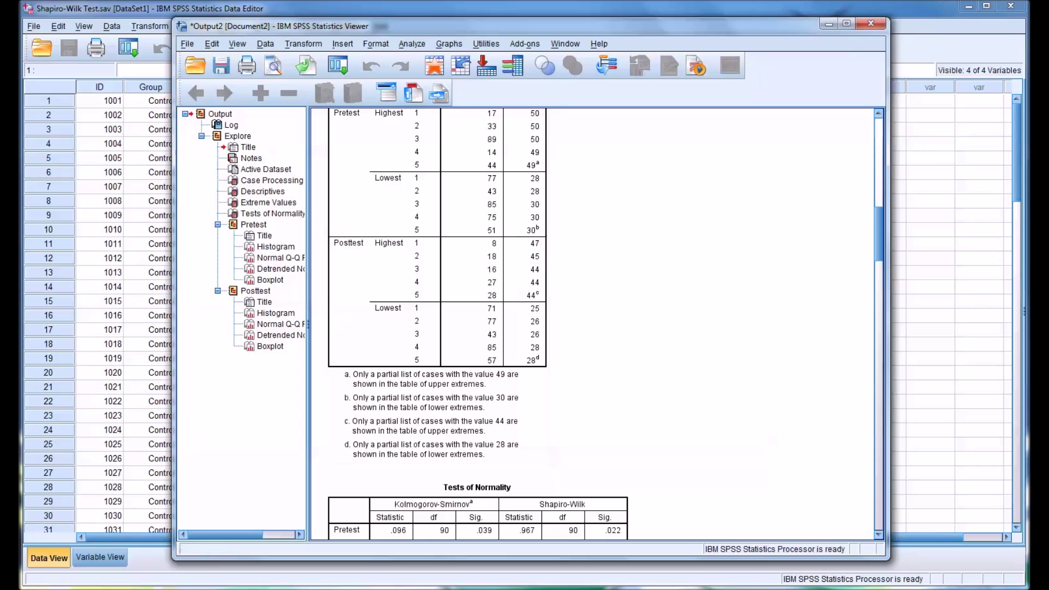
pyautogui.scroll(3, 453, 314)
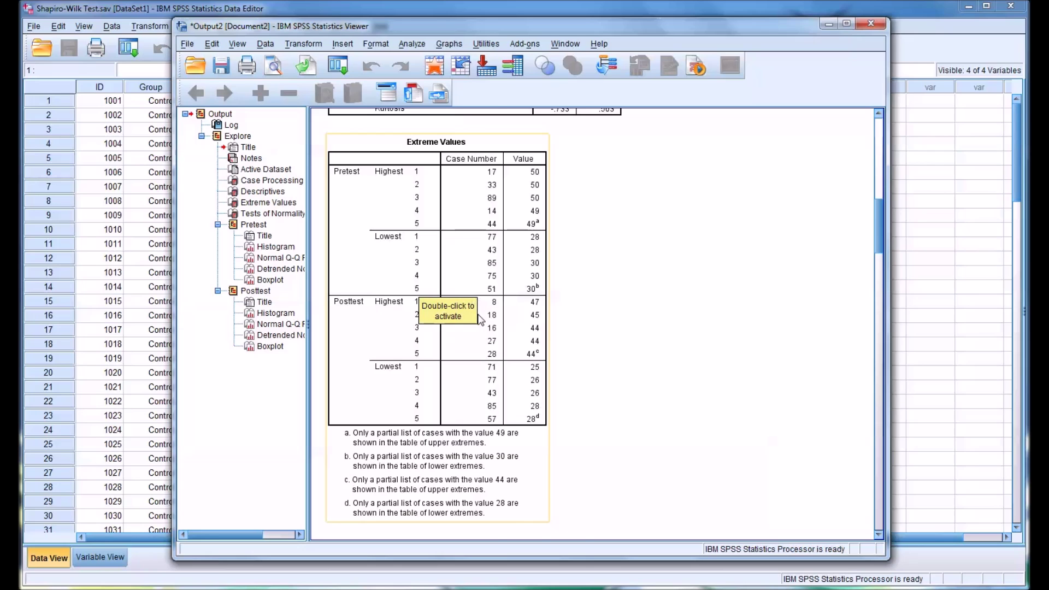
pyautogui.scroll(-9, 481, 320)
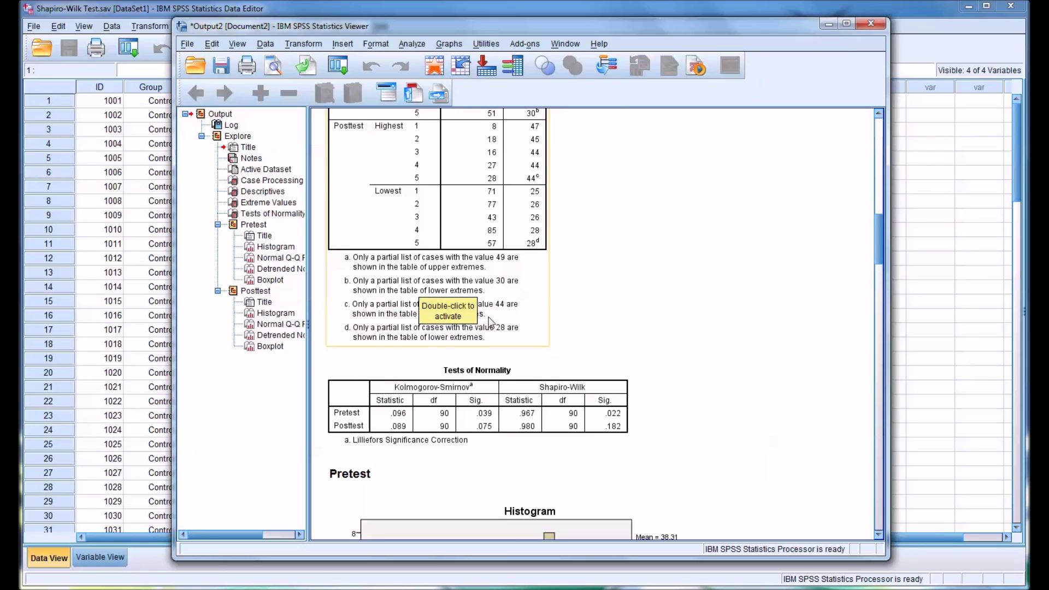
# Select the Tests of Normality table: Kolmogorov-Smirnov .039/.075, Shapiro-Wilk .022/.182 for Pretest/Posttest
pyautogui.scroll(-3, 489, 321)
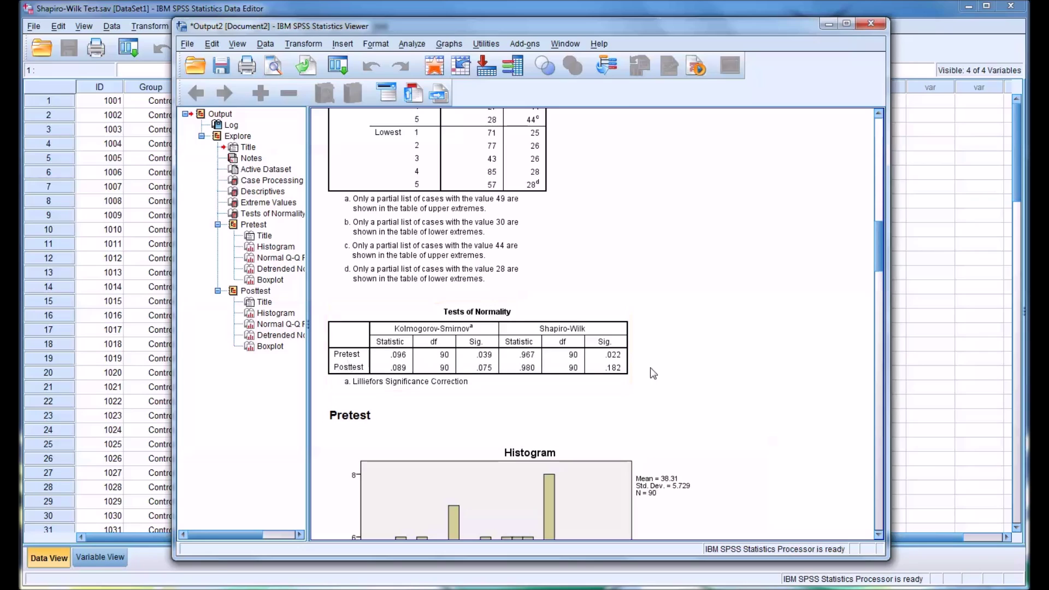
pyautogui.click(614, 362)
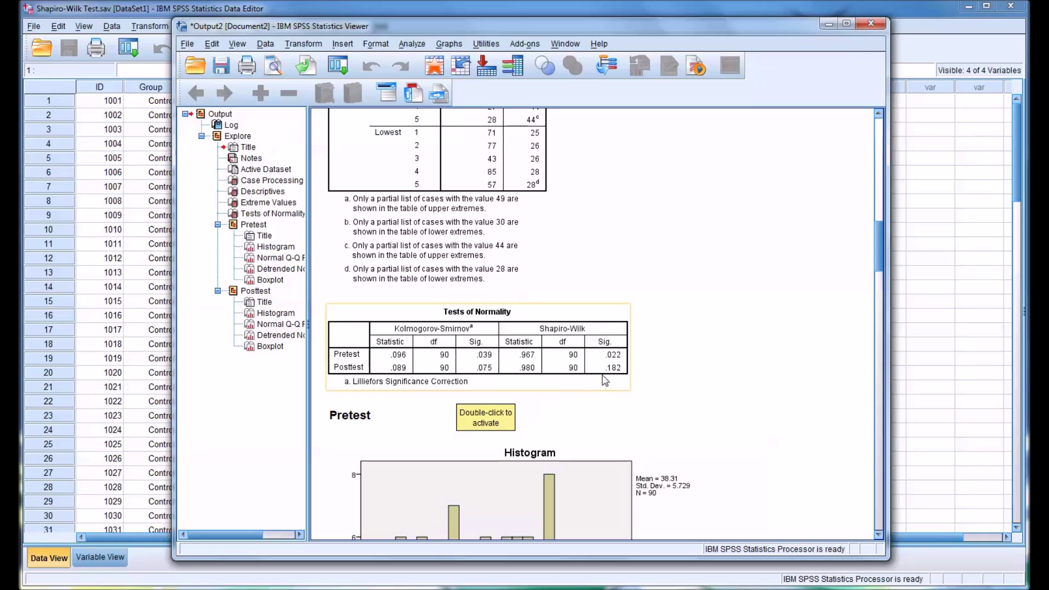
pyautogui.click(642, 384)
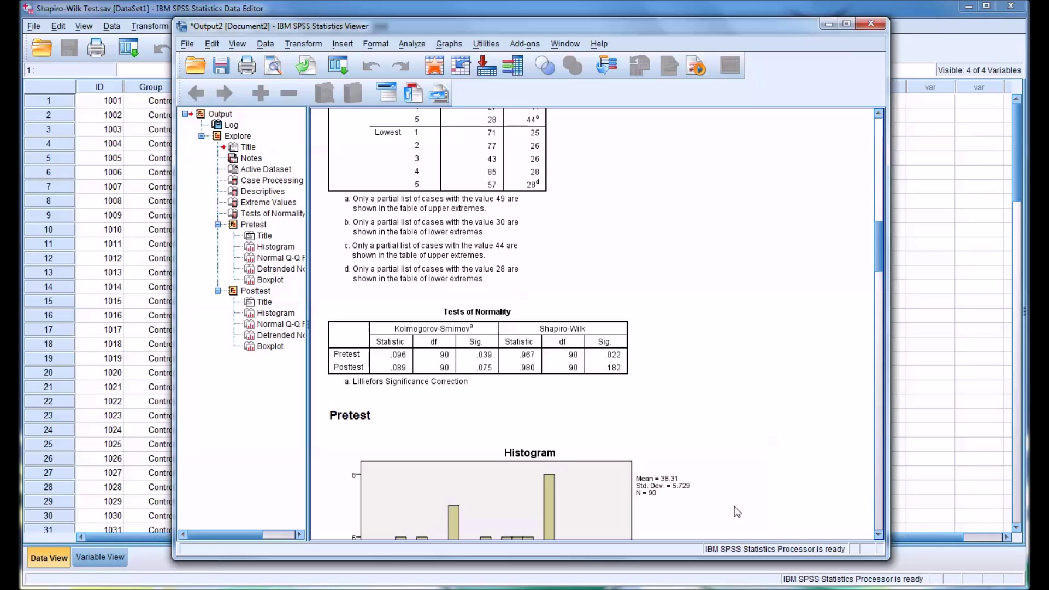
pyautogui.click(633, 377)
pyautogui.click(624, 367)
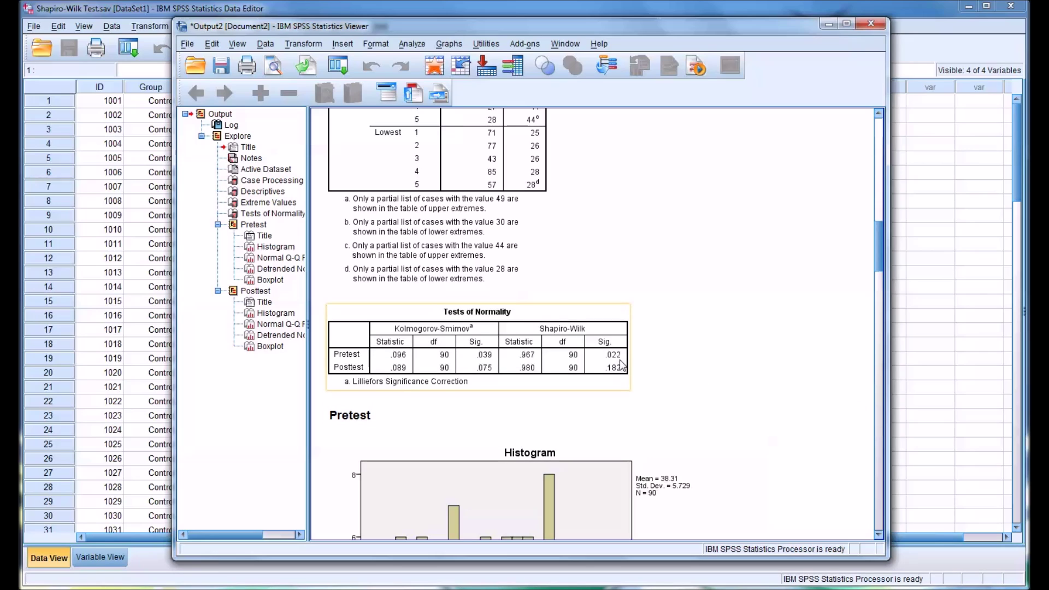
pyautogui.click(676, 377)
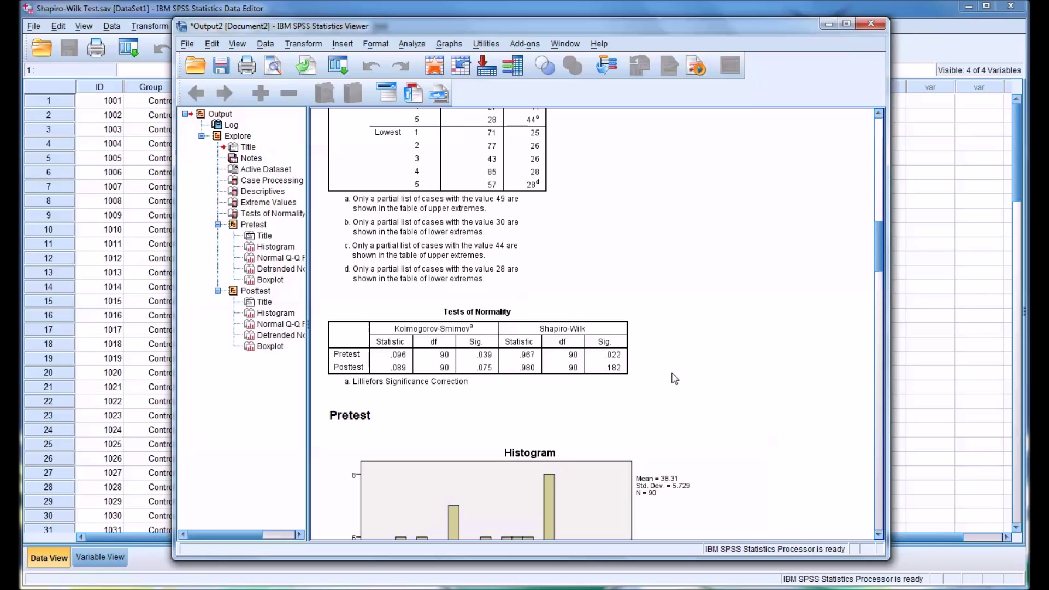
pyautogui.click(625, 371)
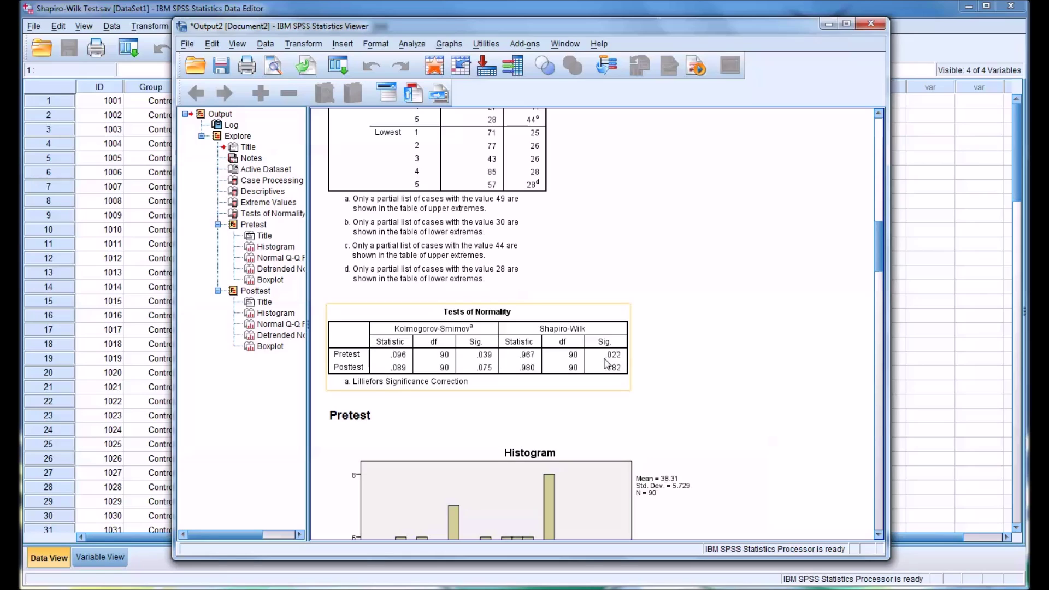
pyautogui.click(690, 387)
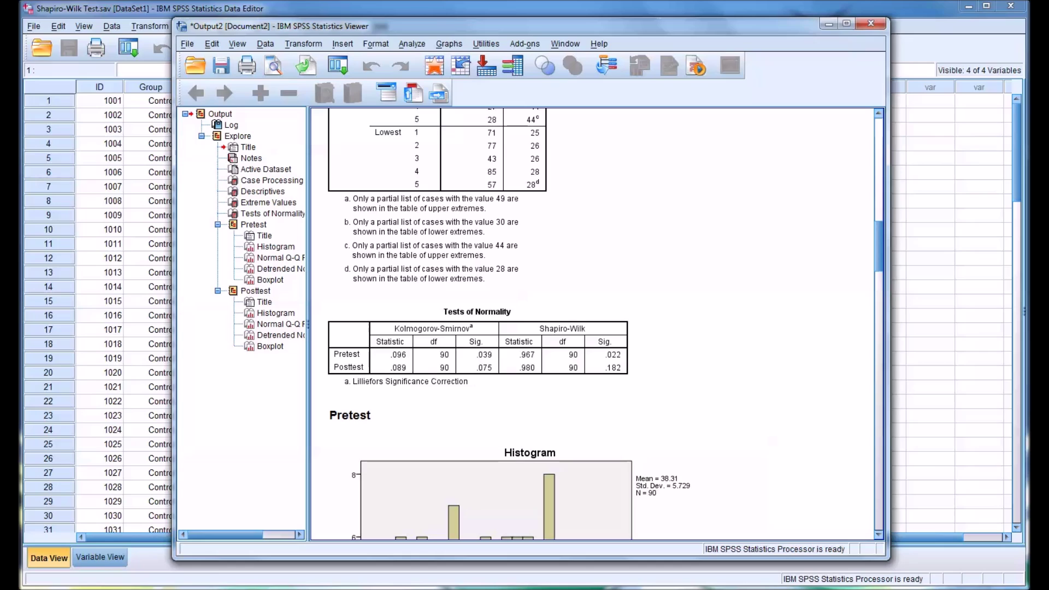
pyautogui.click(613, 370)
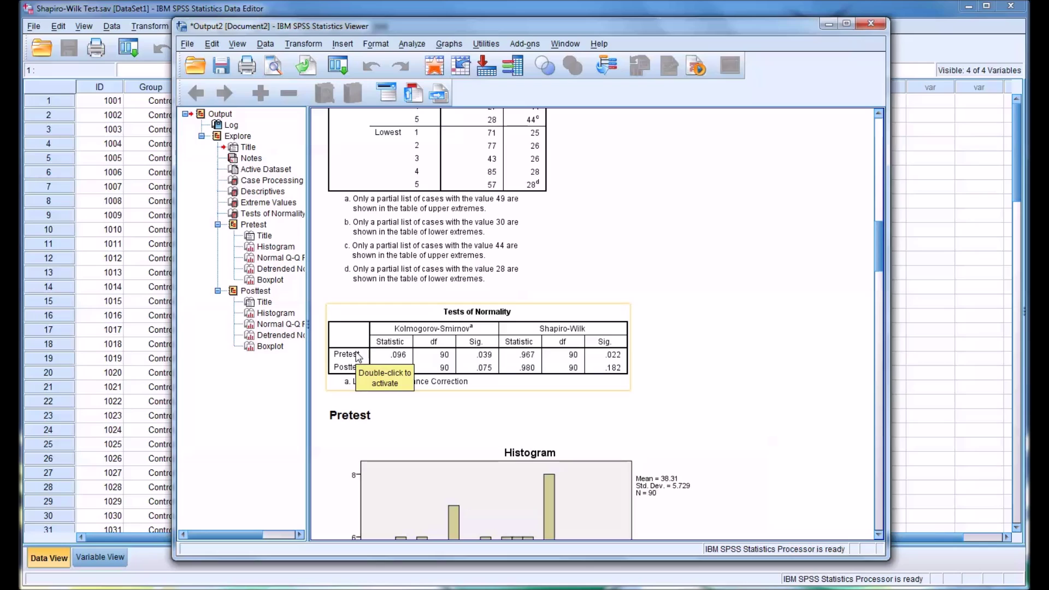
pyautogui.click(353, 400)
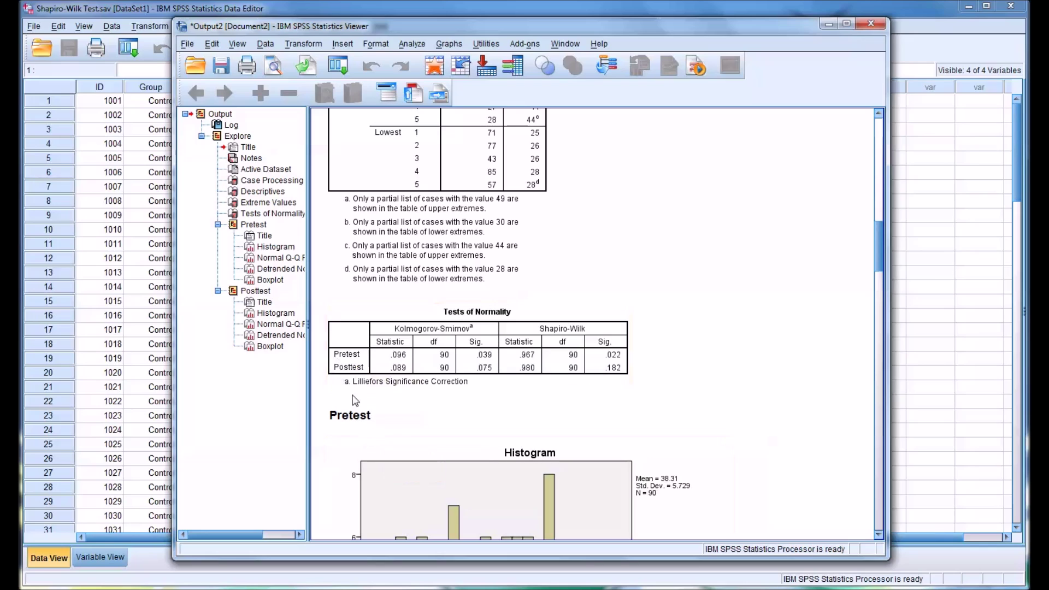
pyautogui.click(353, 384)
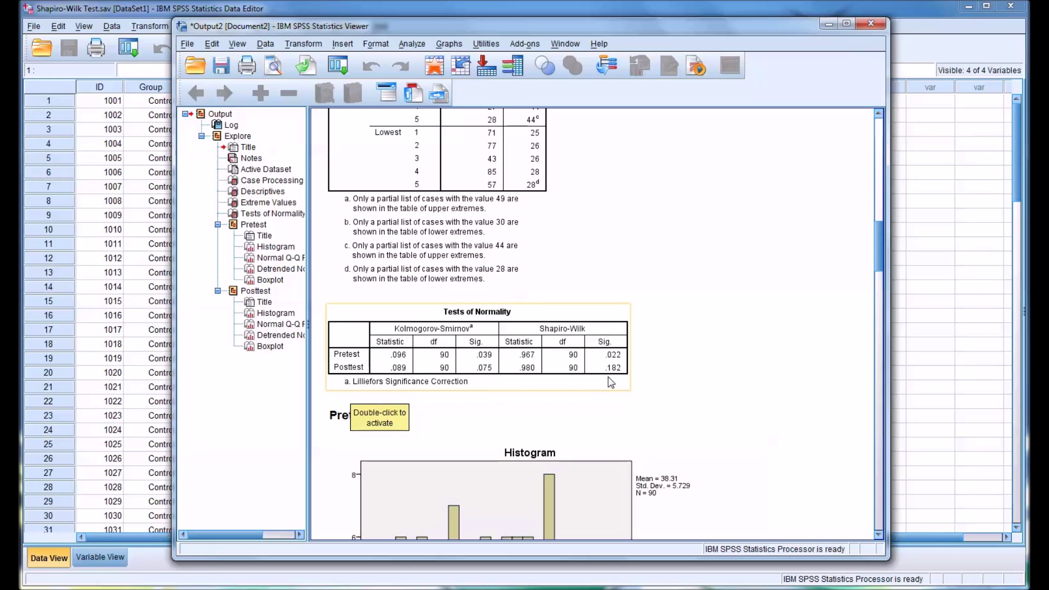
pyautogui.click(647, 383)
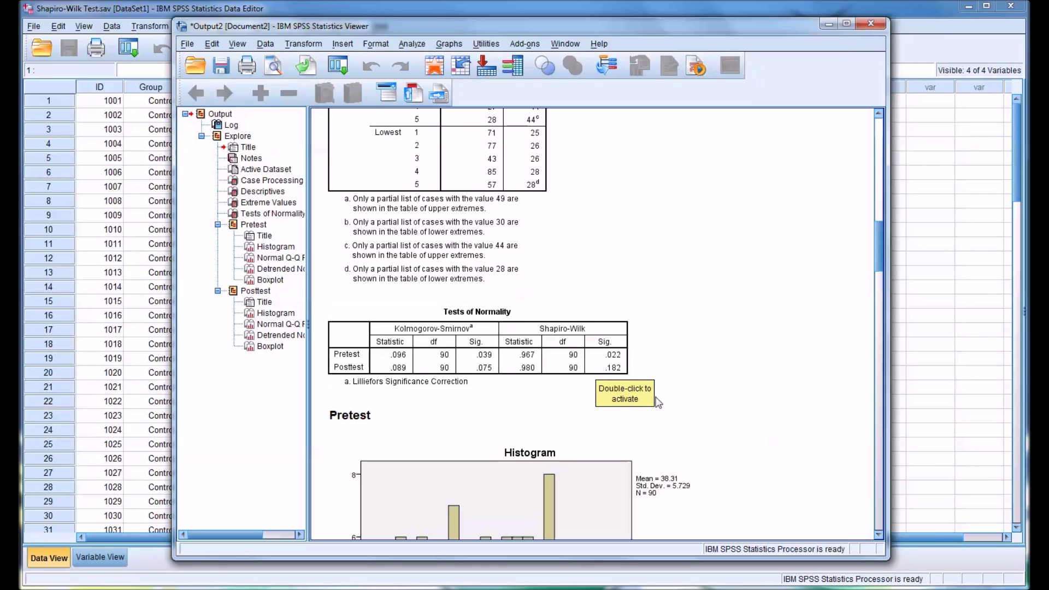
# Scroll to the Pretest histogram (mean 38.31, SD 5.729, N 90) and on to its Q-Q plots
pyautogui.scroll(-3, 738, 364)
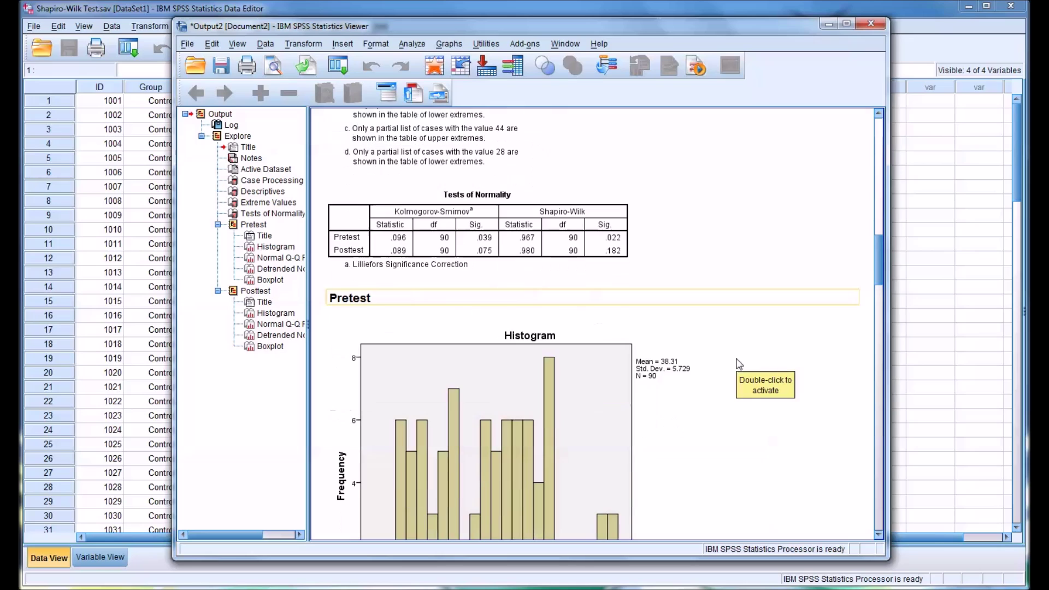
pyautogui.scroll(-2, 735, 363)
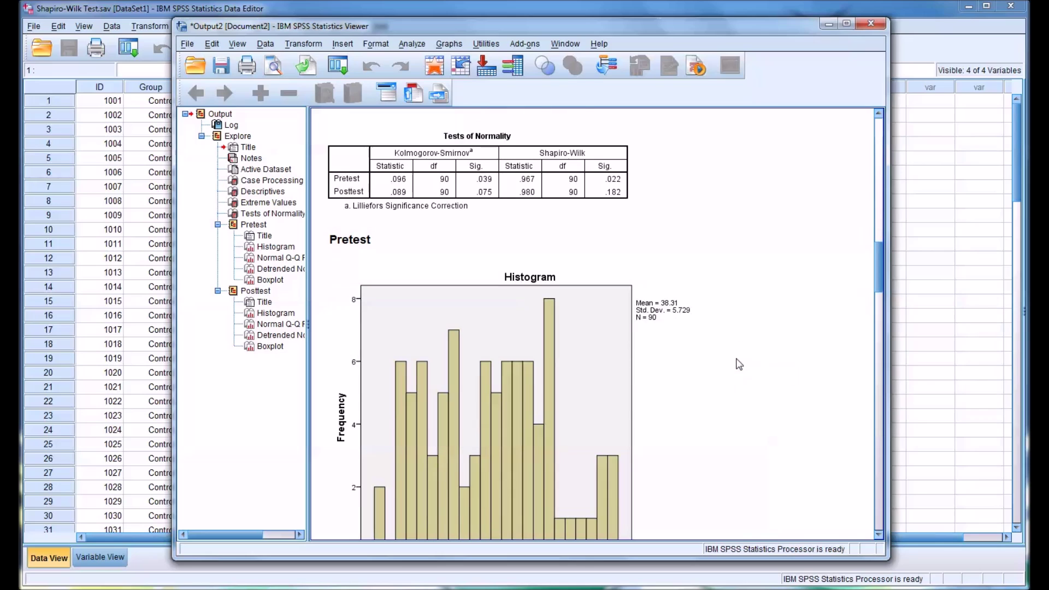
pyautogui.scroll(-1, 735, 362)
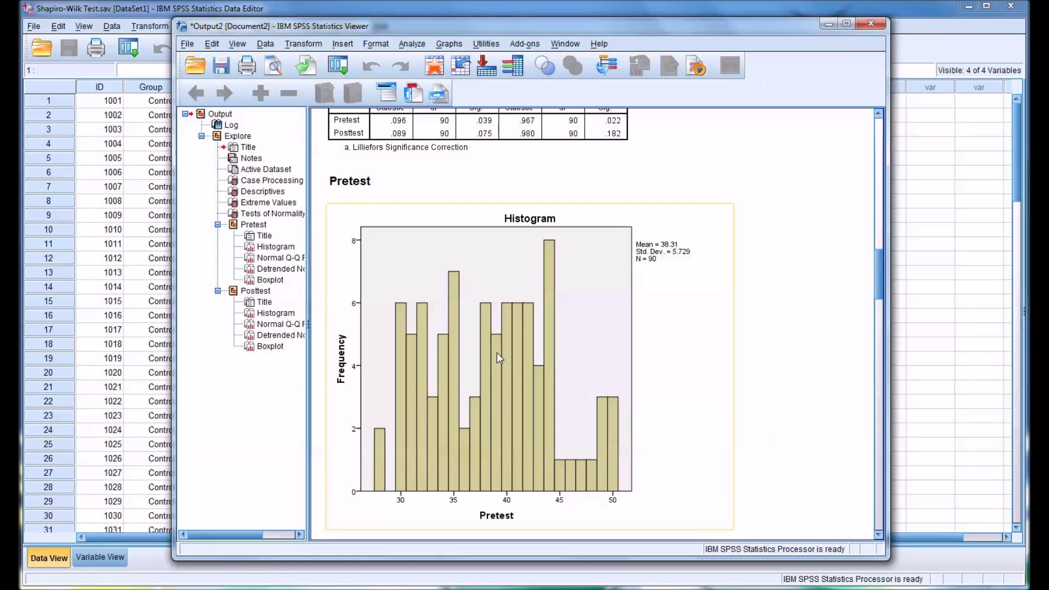
pyautogui.scroll(1, 504, 384)
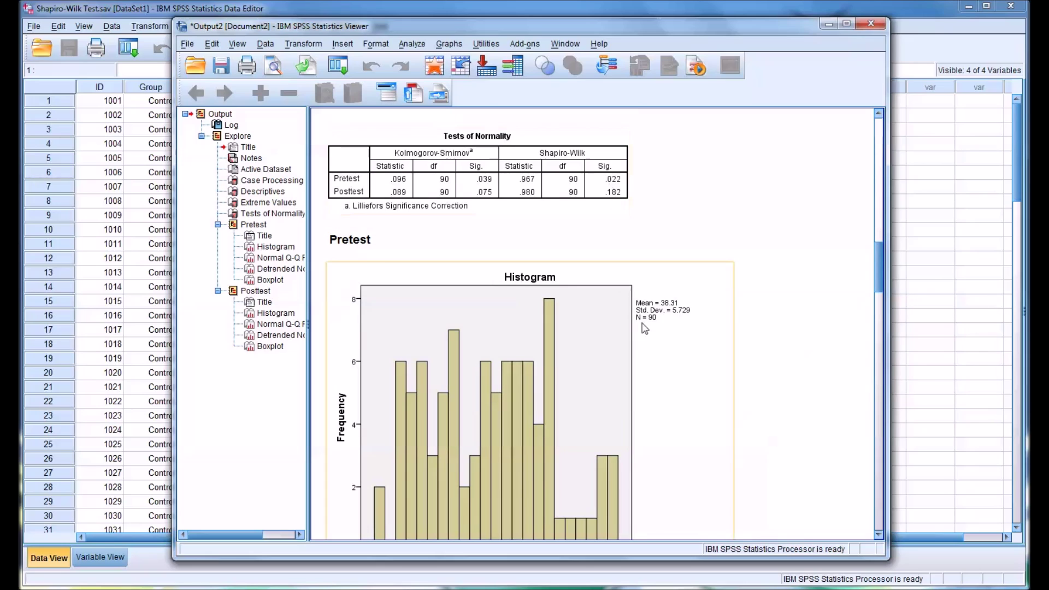
pyautogui.scroll(-1, 723, 343)
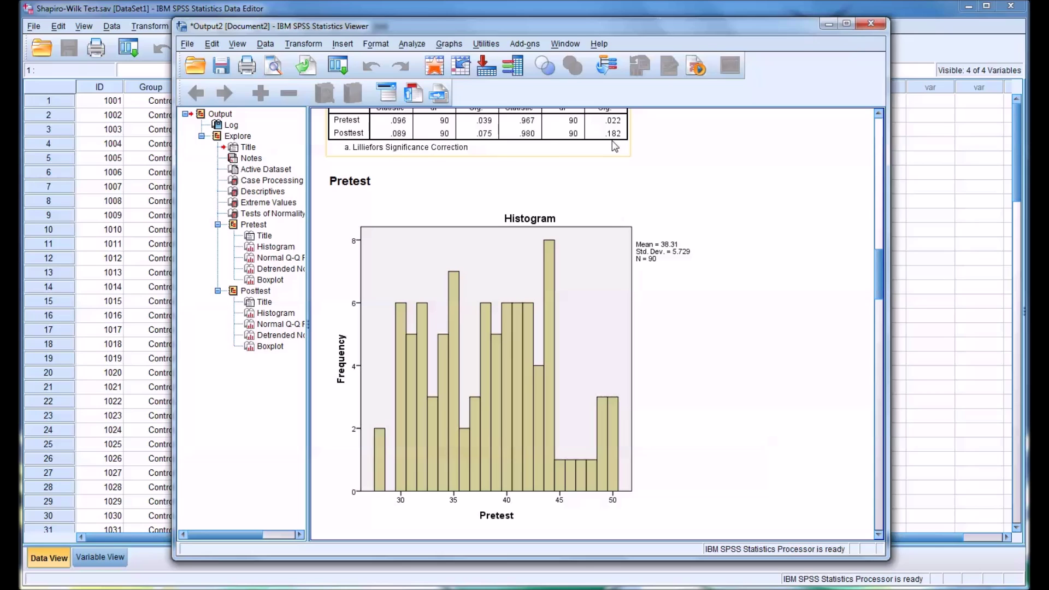
pyautogui.scroll(-3, 718, 273)
pyautogui.scroll(-15, 718, 273)
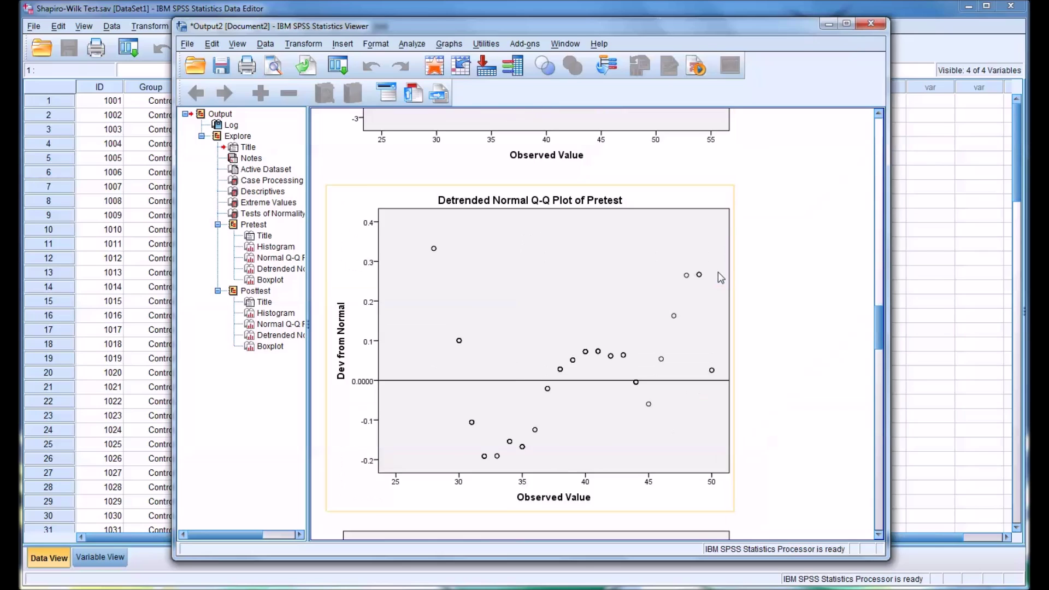
# Scroll down to the Posttest histogram (mean 35.44, SD 5.035, N 90)
pyautogui.scroll(-2, 721, 276)
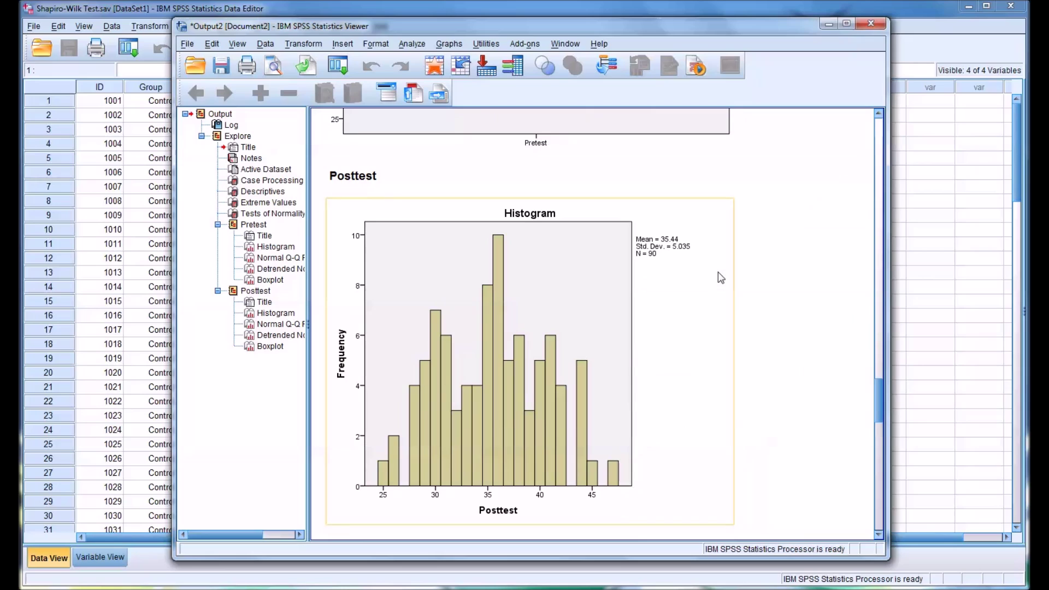